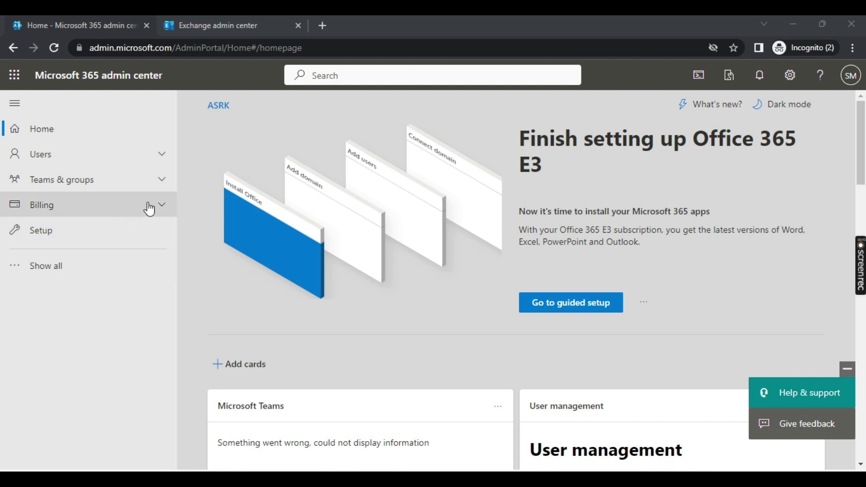
Step: View the signed-in account's details, including the organization name, display name and email address, and close them
click(855, 79)
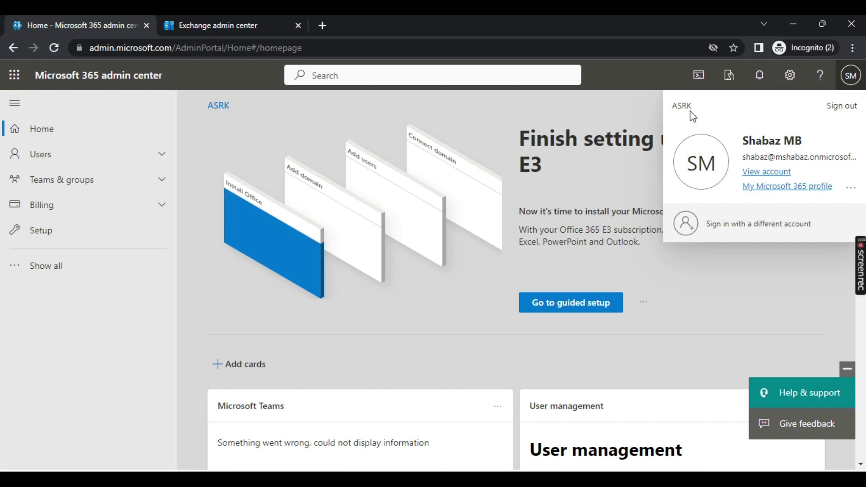
drag(744, 141, 806, 147)
drag(743, 157, 864, 145)
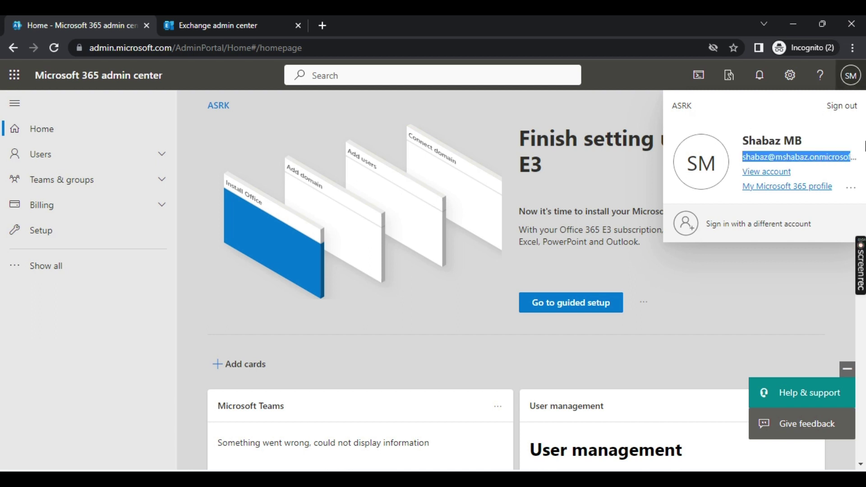
click(756, 131)
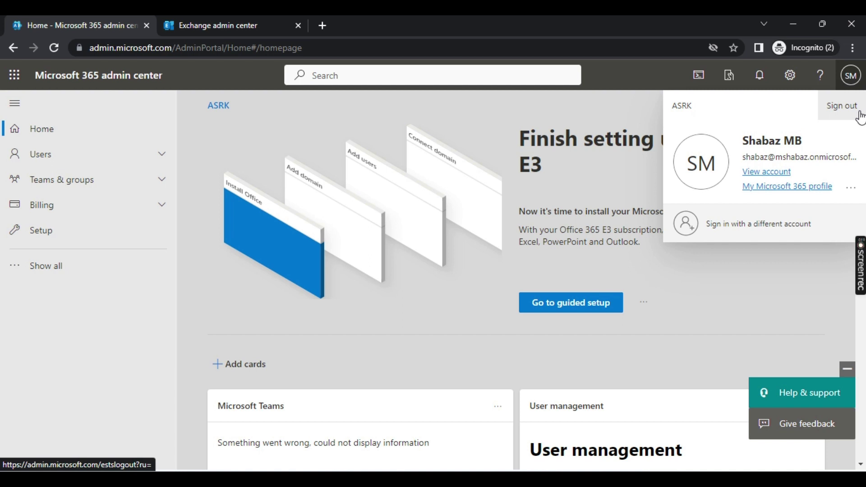
click(615, 177)
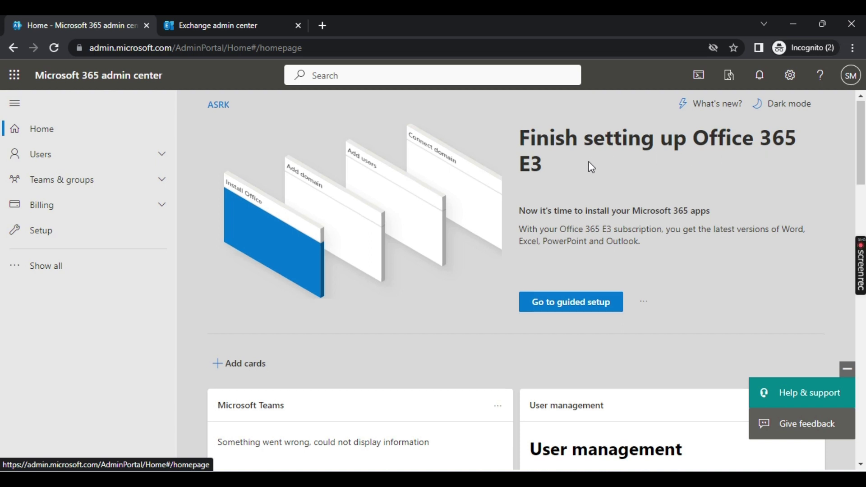
Step: Examine the home page cards for Teams, user management, Microsoft 365 apps, billing and training
scroll(591, 167, down, 3)
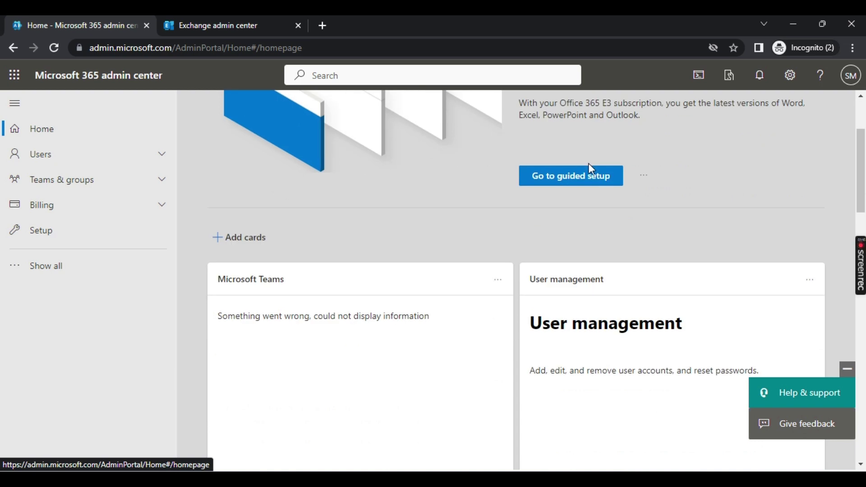
scroll(461, 197, down, 2)
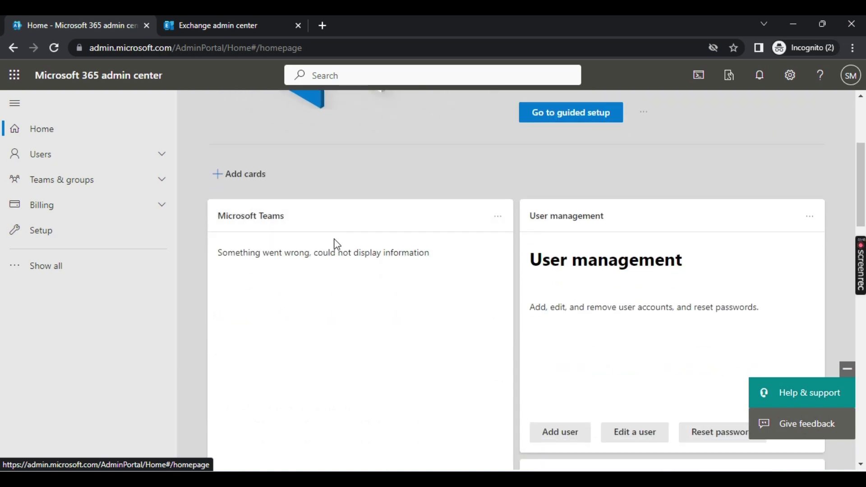
scroll(509, 269, down, 4)
scroll(510, 266, up, 3)
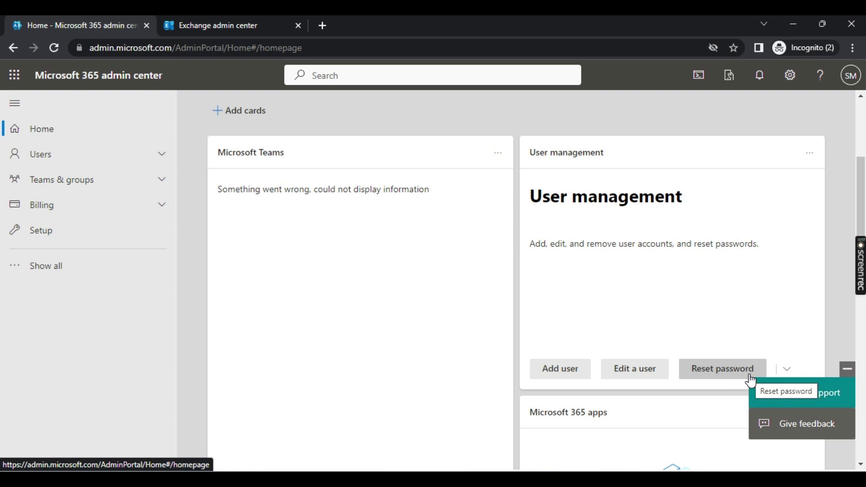
scroll(528, 207, down, 5)
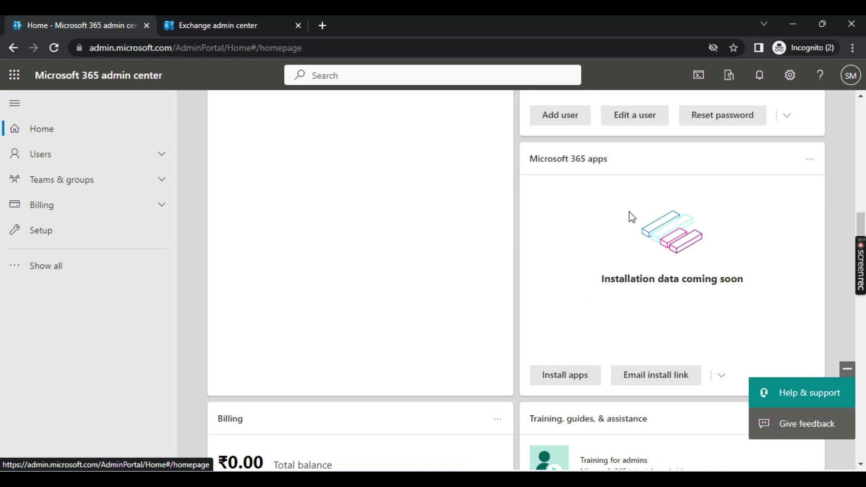
scroll(464, 289, down, 5)
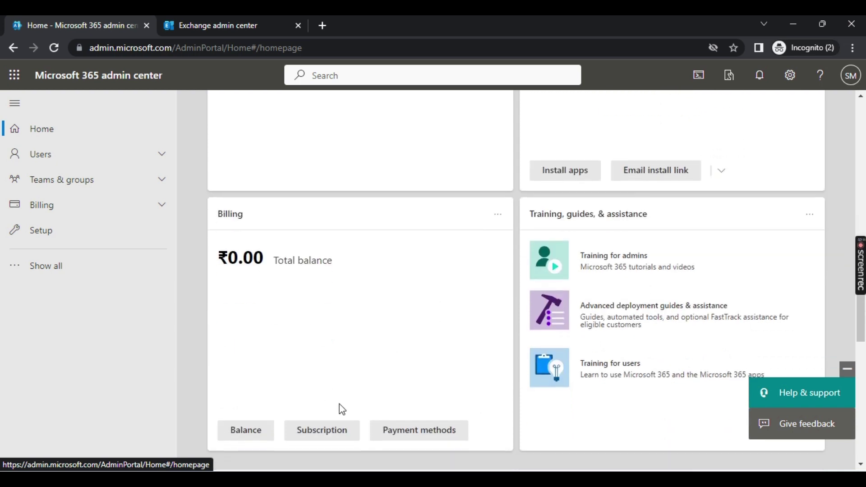
scroll(342, 409, down, 1)
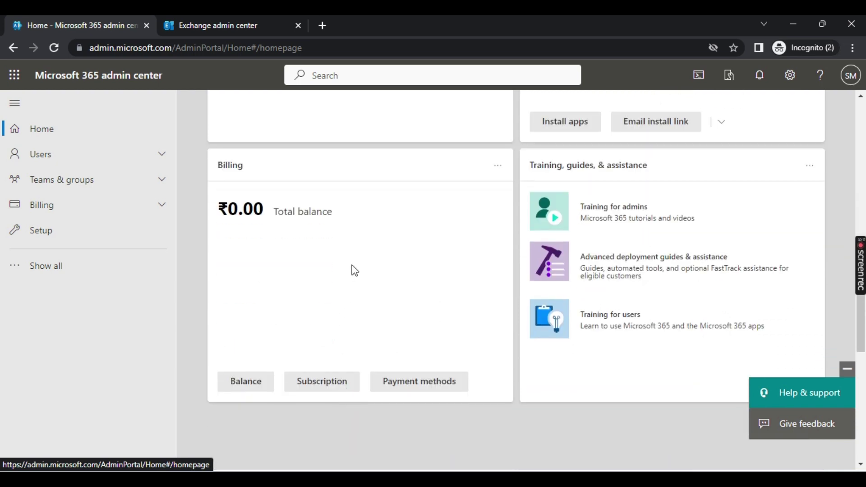
scroll(402, 291, down, 3)
scroll(402, 294, up, 10)
scroll(403, 298, up, 5)
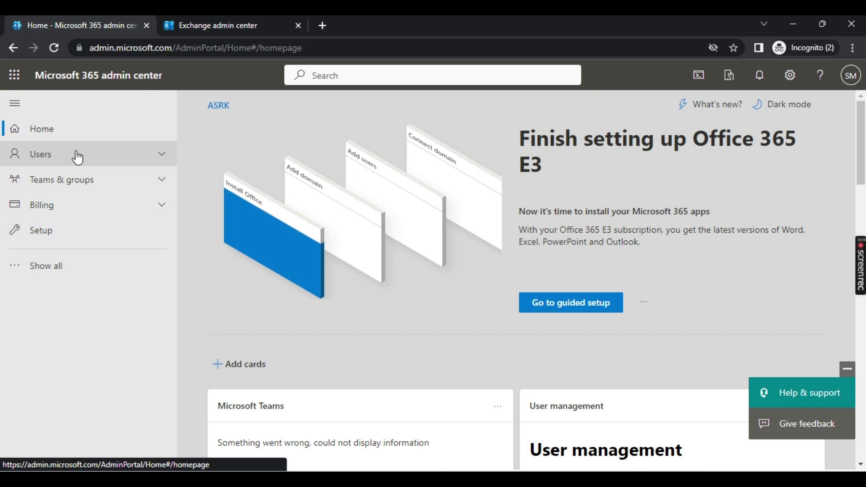
Step: Review the usernames and licenses of the active users, and view the Contacts page under Users
click(78, 157)
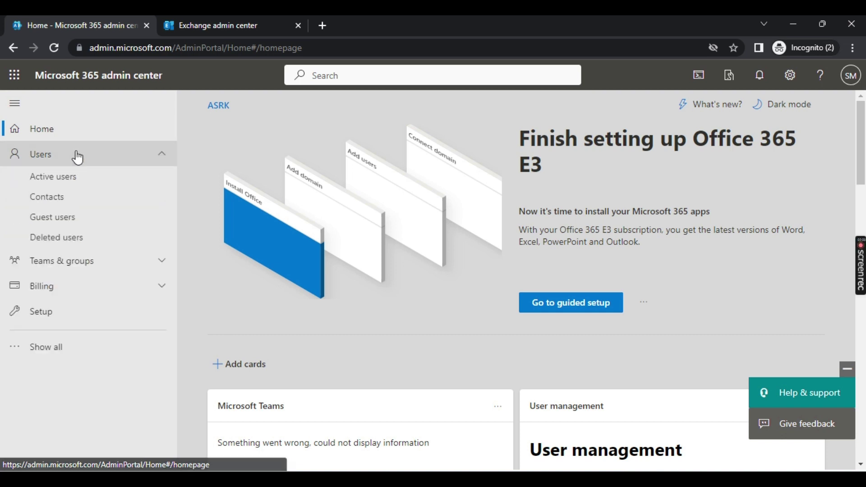
click(104, 180)
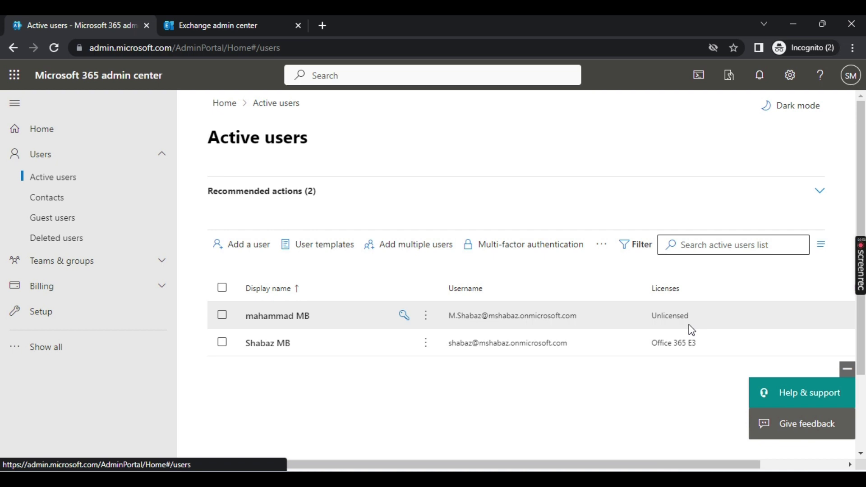
click(72, 202)
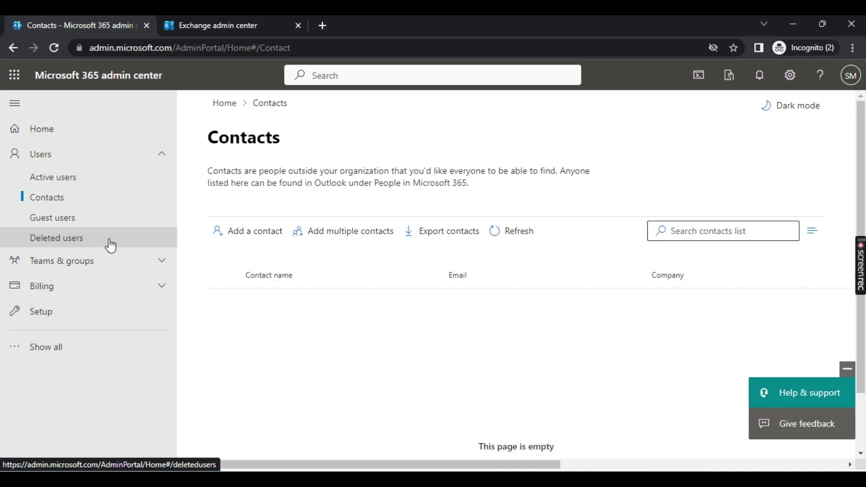
Step: Expand the Teams & groups and Billing sections and open the Purchase services page
click(145, 273)
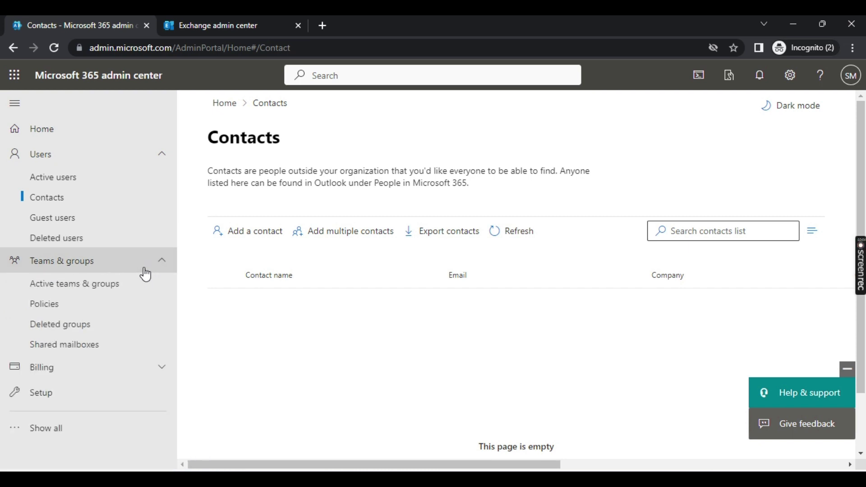
click(102, 375)
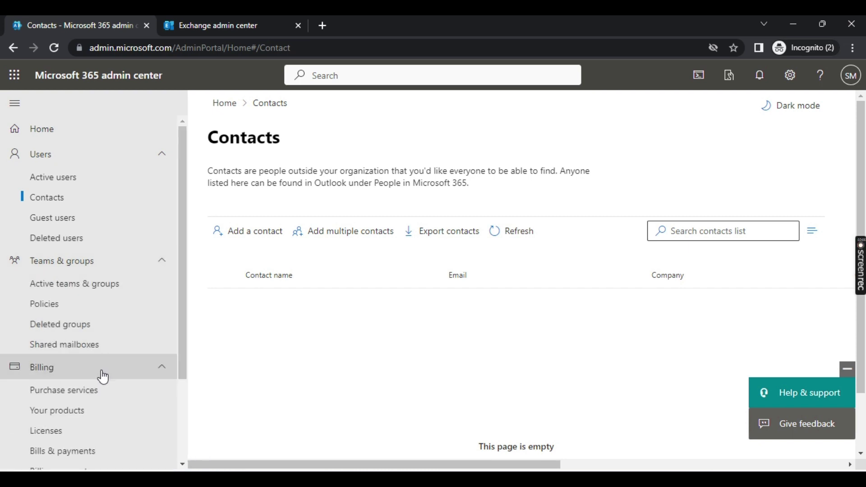
scroll(104, 396, down, 3)
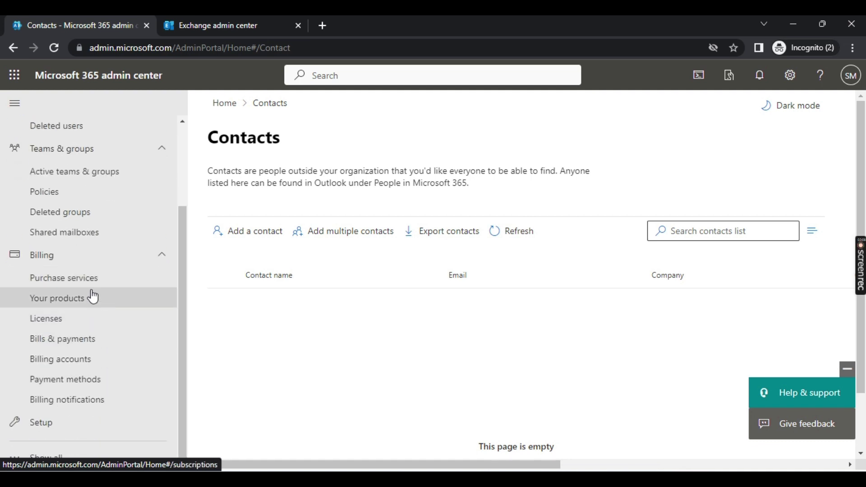
click(97, 286)
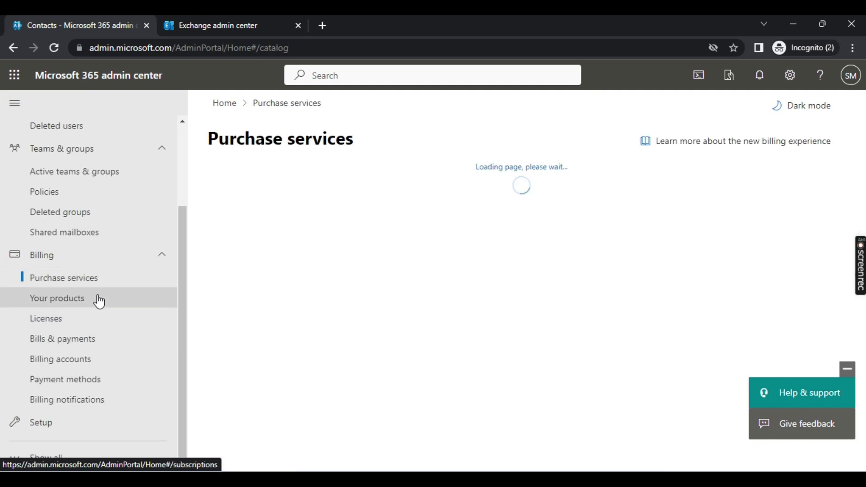
Step: Check the license quantities, subscription status and purchase channel in Your products, and view the Licenses page
click(93, 305)
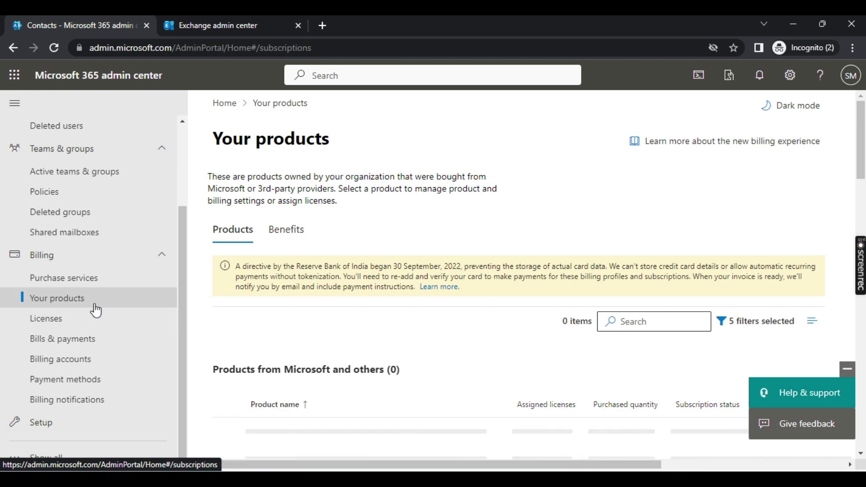
scroll(469, 310, down, 4)
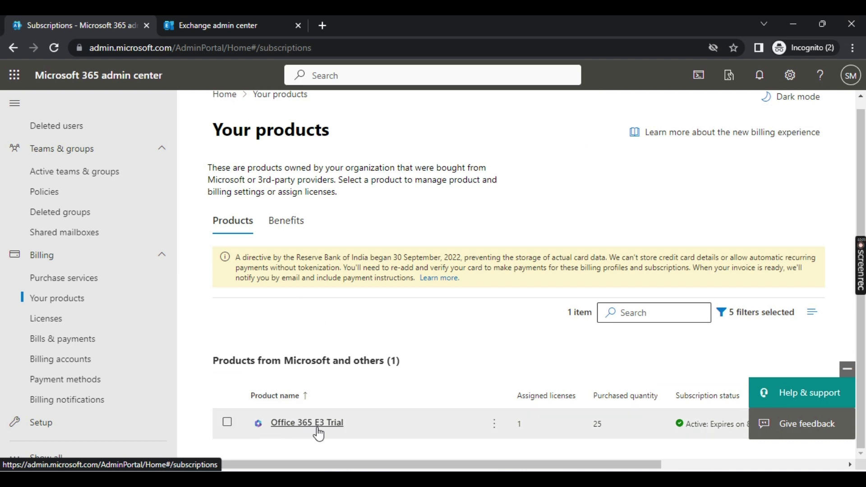
drag(415, 465, 474, 467)
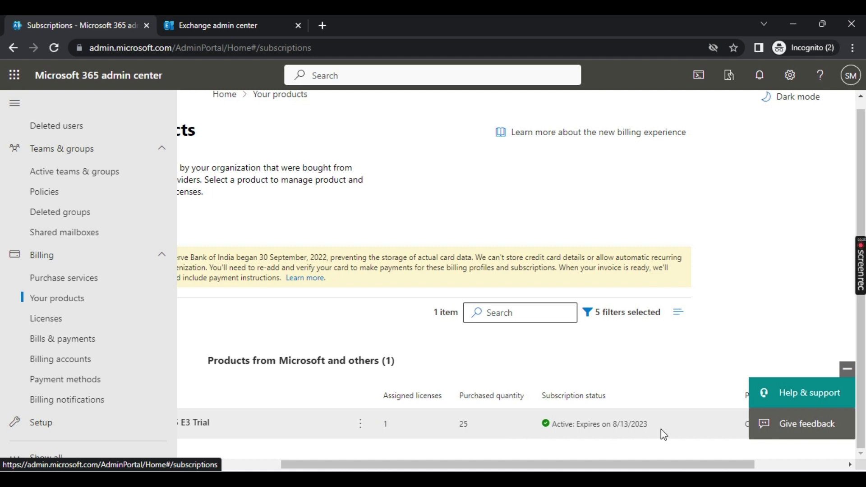
drag(647, 465, 773, 456)
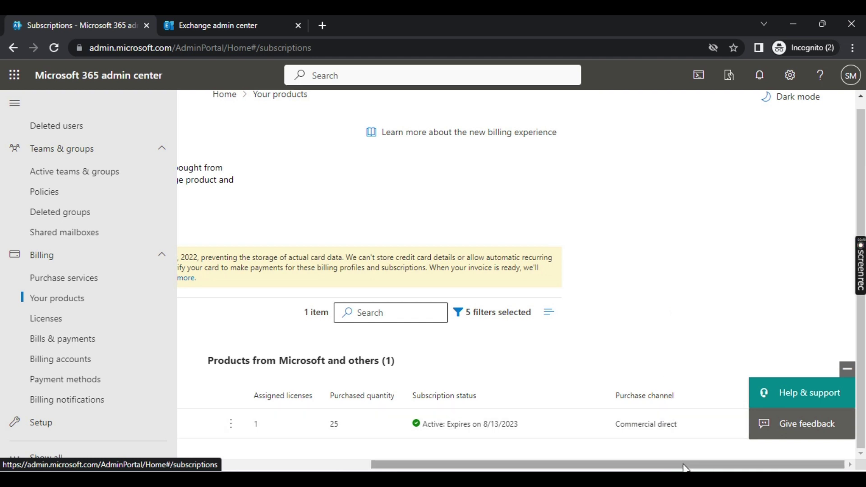
drag(686, 465, 371, 468)
click(77, 322)
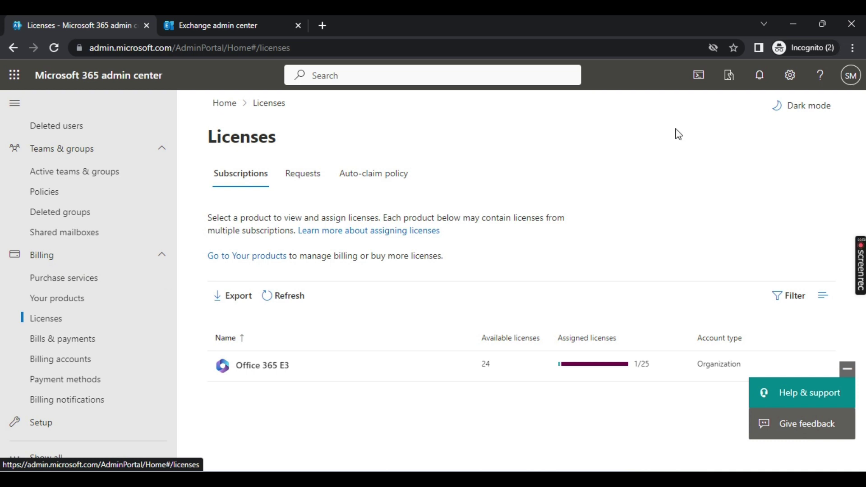
Step: Return to the Home page and try dark mode before switching back to light mode
scroll(42, 196, up, 3)
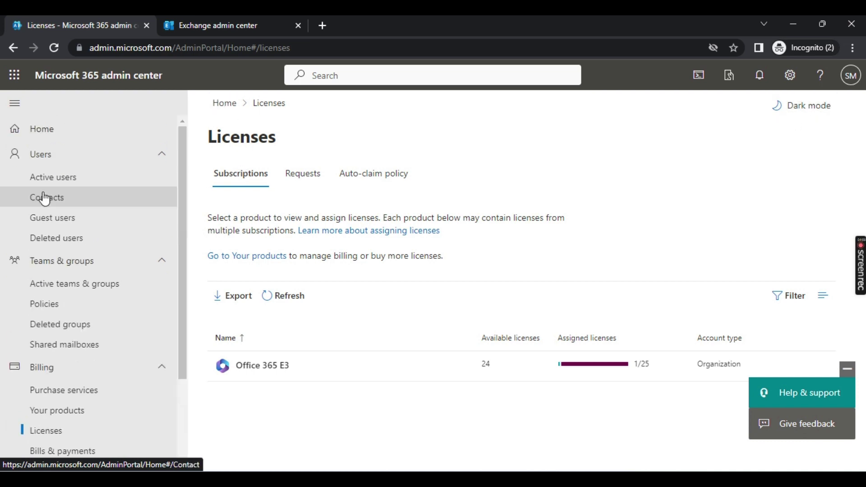
click(63, 129)
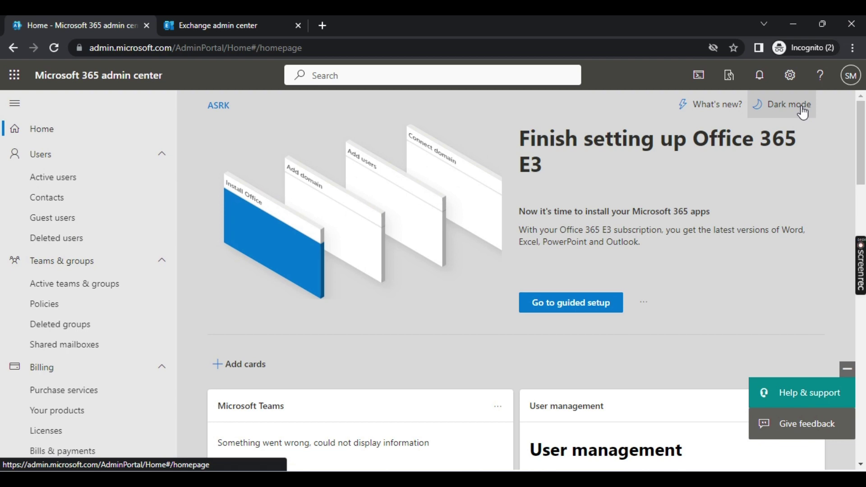
click(803, 112)
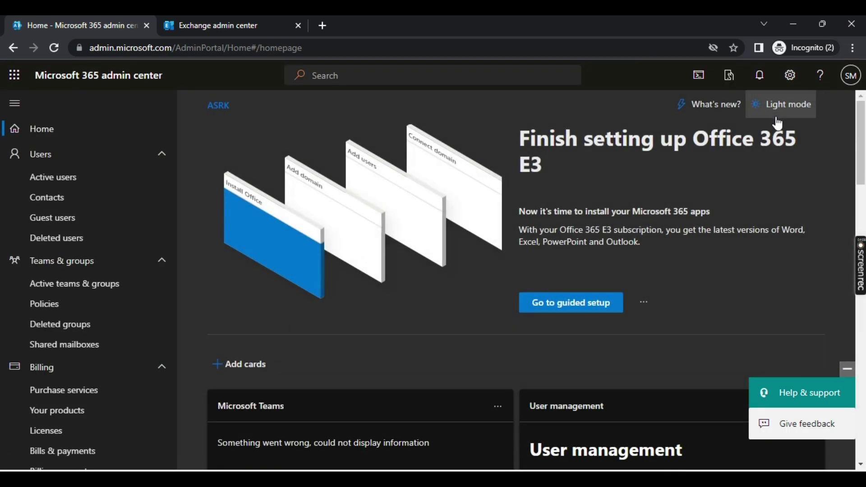
click(787, 115)
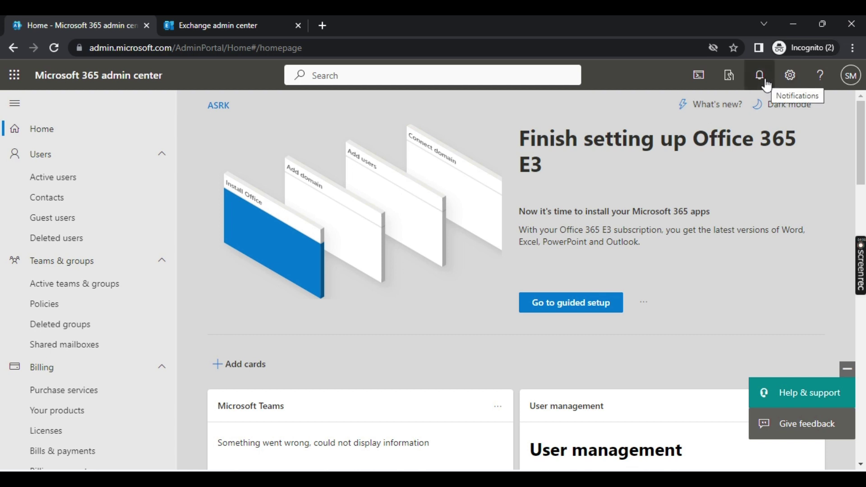
Step: Review the theme, language, password, contact preference and support PIN options in Settings, and close the pane
click(790, 76)
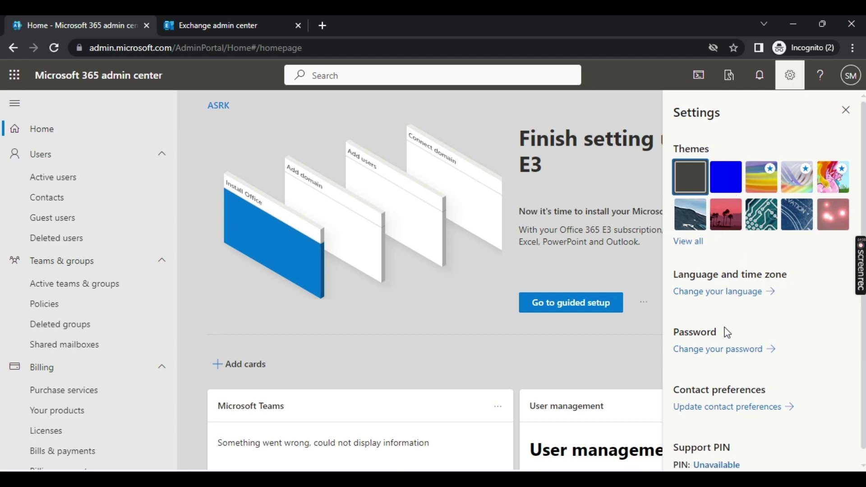
scroll(778, 387, down, 1)
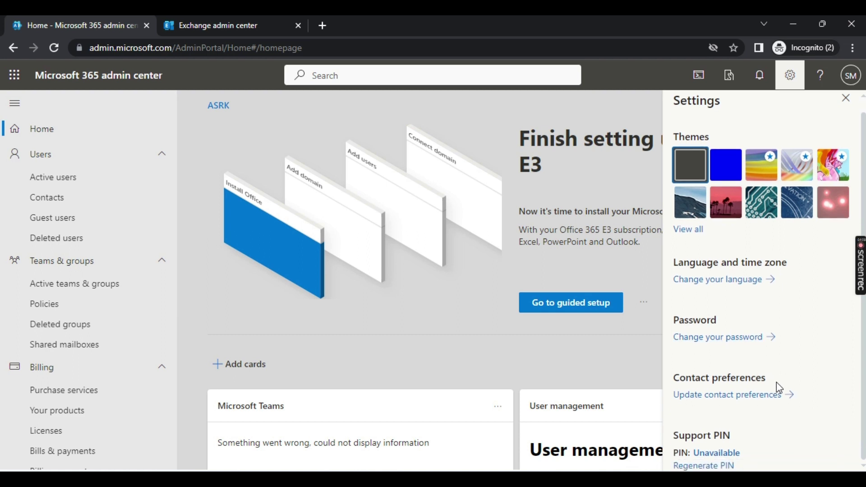
click(846, 98)
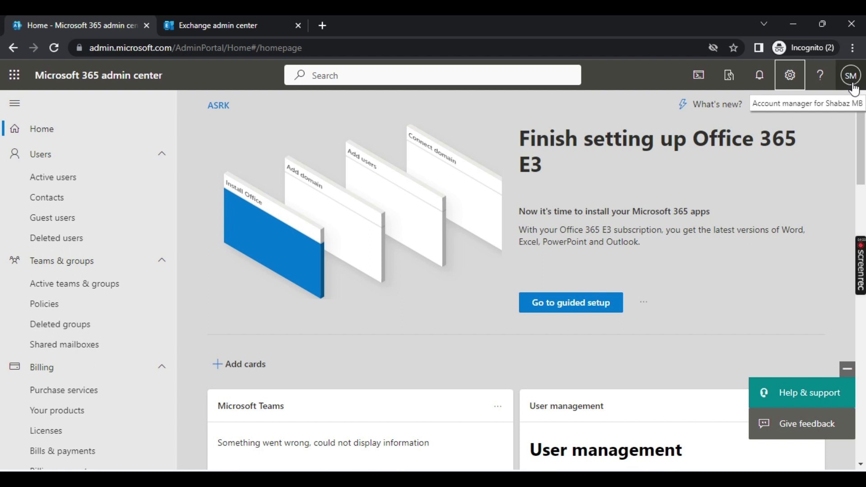
Step: Reveal the Admin centers list in the full navigation and switch to the Exchange admin center's Home page
scroll(90, 271, down, 3)
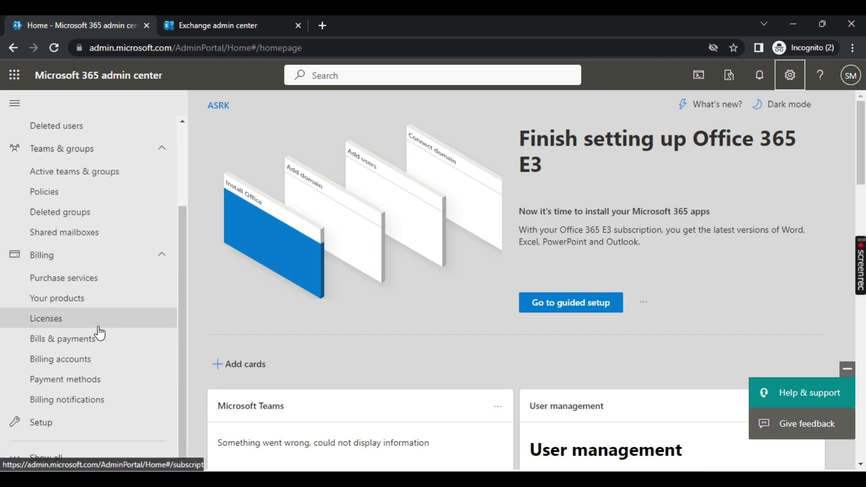
scroll(77, 452, down, 5)
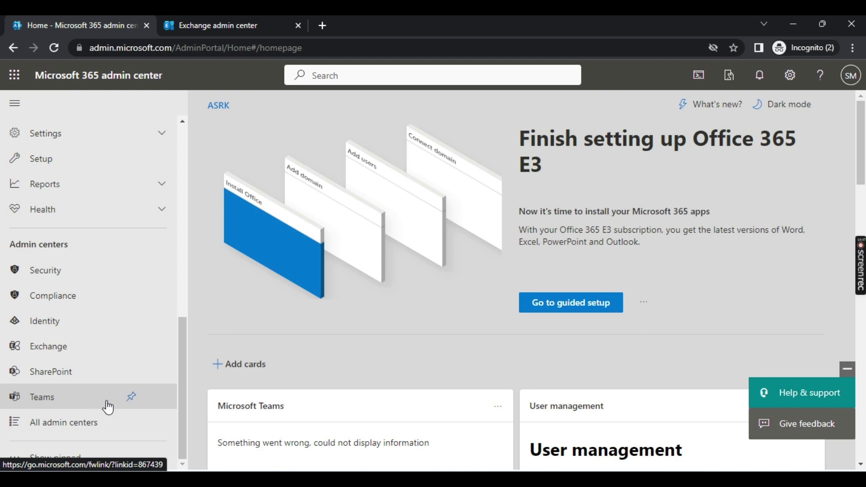
click(217, 25)
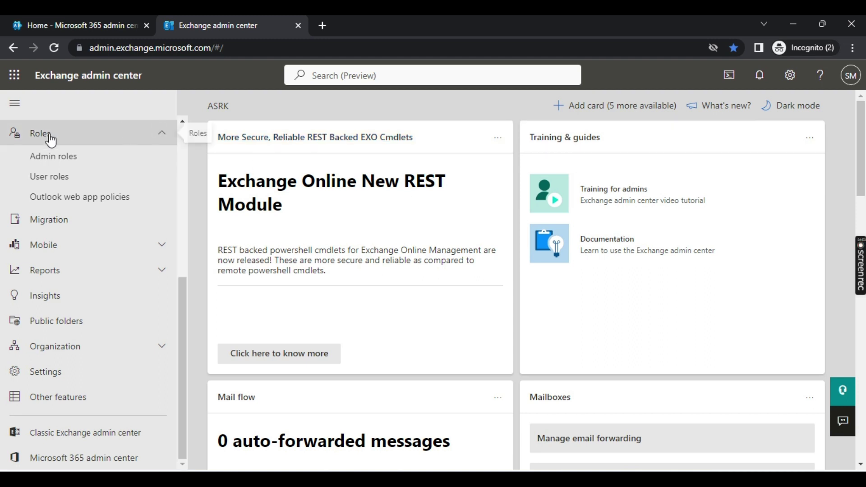
click(102, 138)
click(93, 132)
click(95, 134)
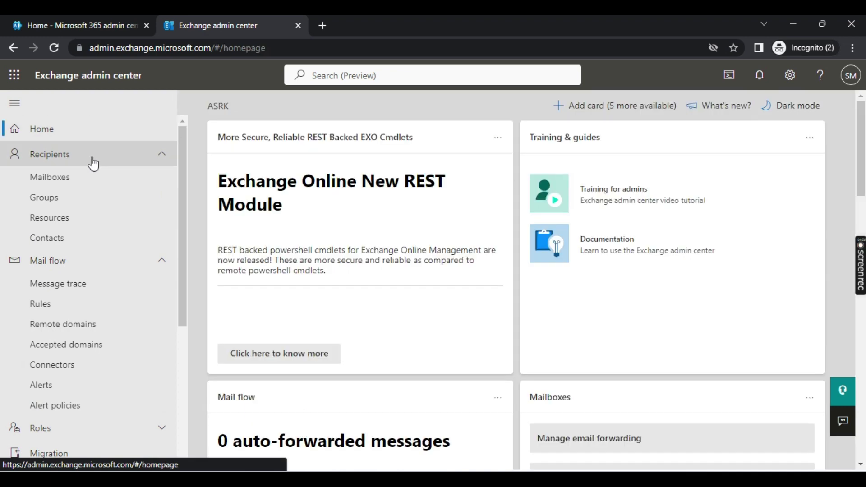
Step: Open the Mailboxes page under Recipients and look through the Mail flow, Roles, Migration and remaining navigation sections
click(93, 164)
click(90, 162)
click(88, 185)
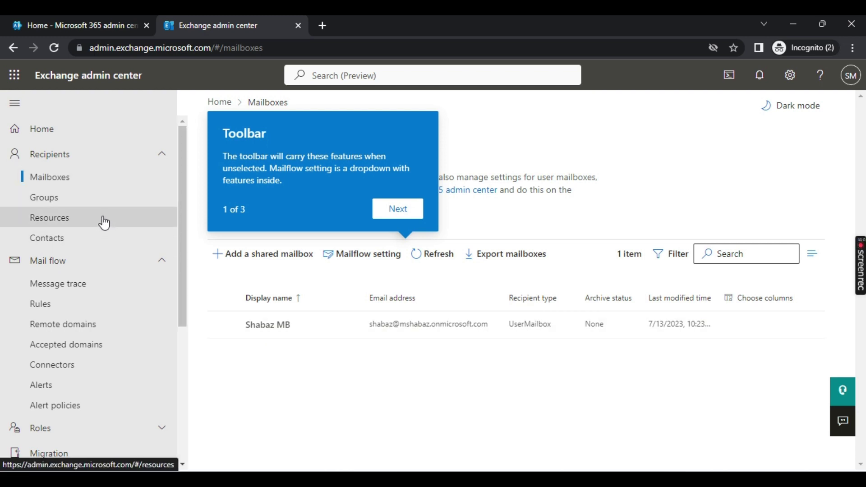
scroll(109, 264, down, 3)
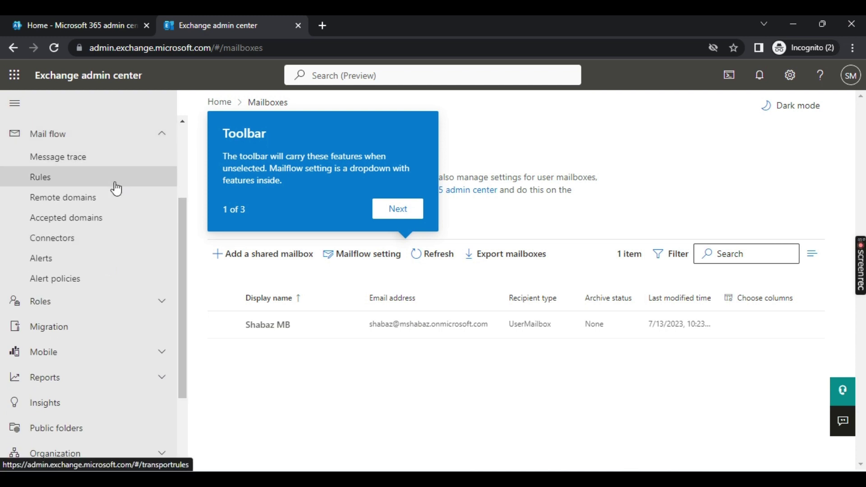
scroll(122, 234, down, 3)
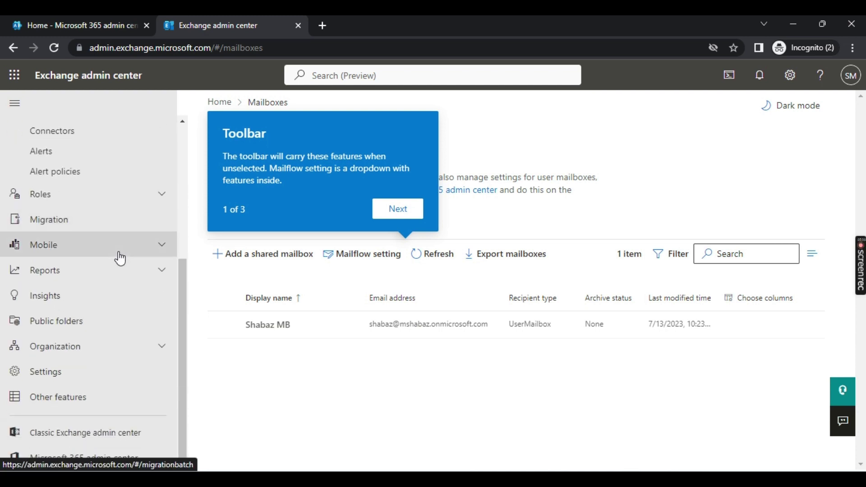